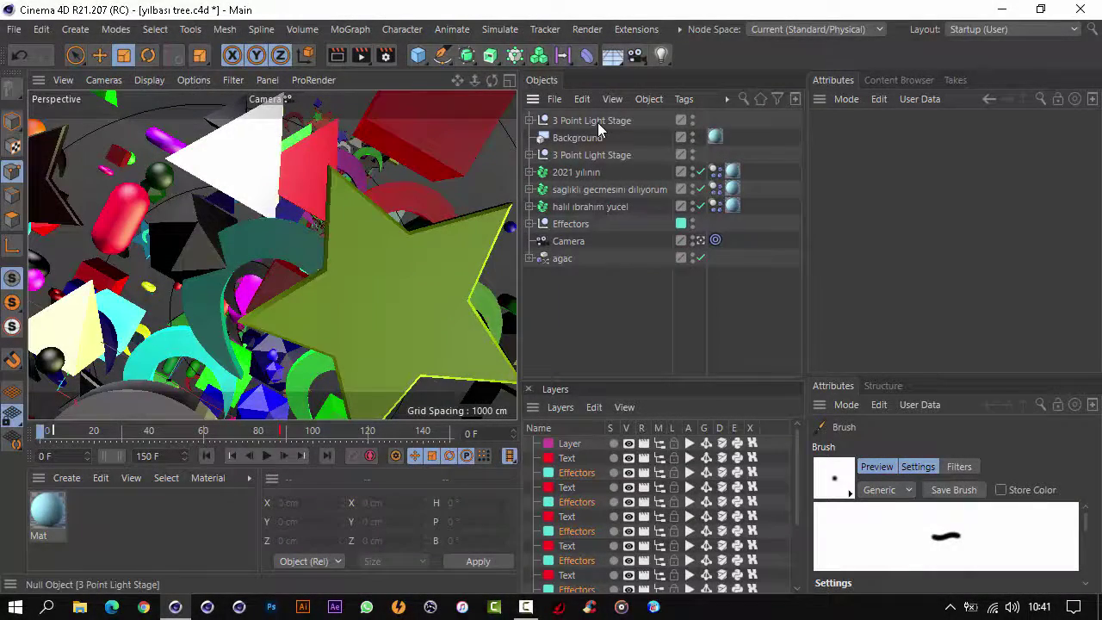
Step: Review both light stages and the Main_Spotlight, FX_light and Fill_light settings
{"action": "left_click", "coordinate": [531, 121]}
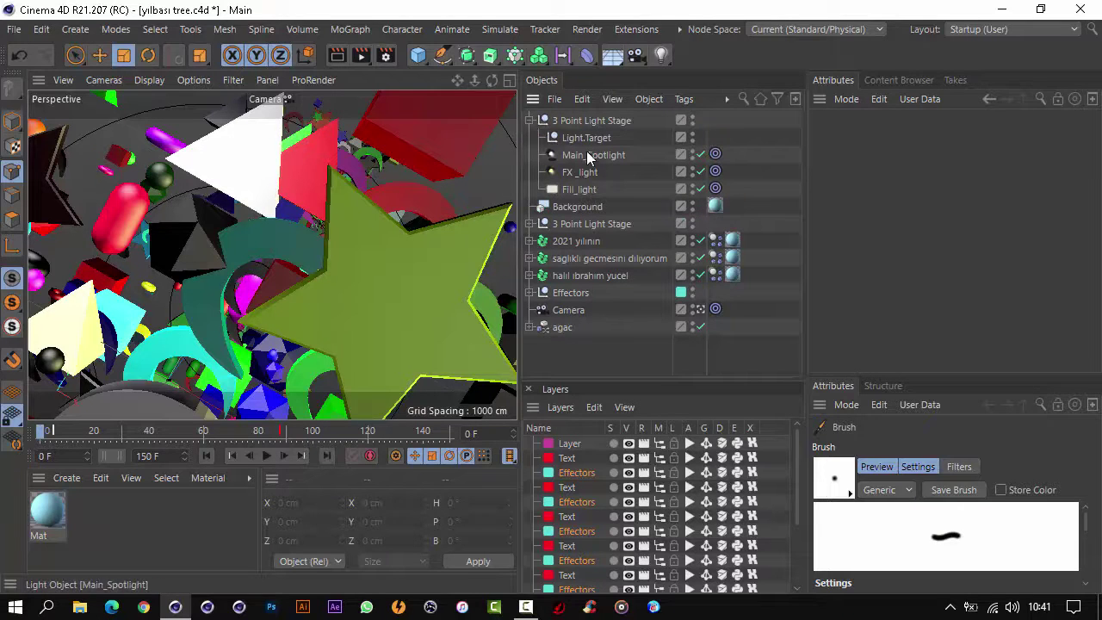
{"action": "left_click", "coordinate": [531, 122]}
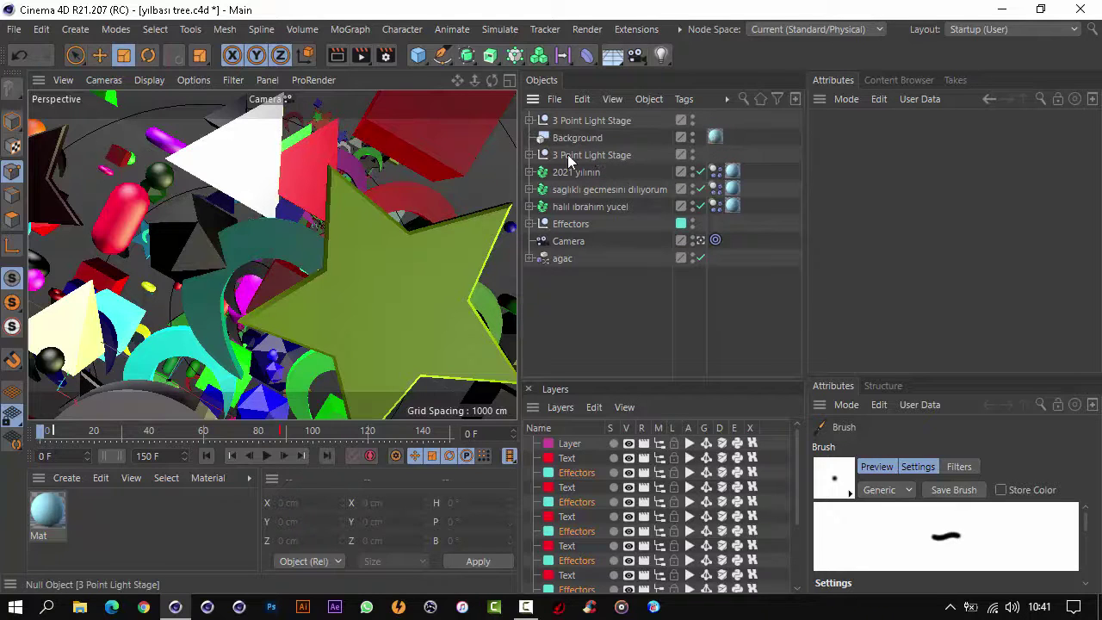
{"action": "left_click", "coordinate": [531, 156]}
{"action": "left_click", "coordinate": [576, 158]}
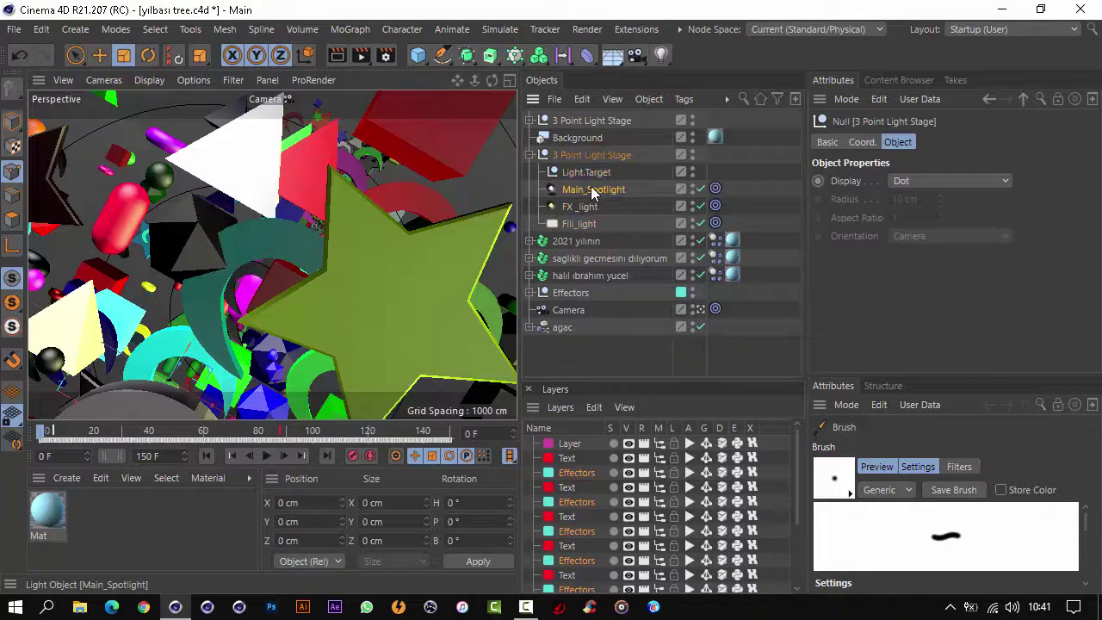
{"action": "left_click", "coordinate": [593, 191]}
{"action": "left_click", "coordinate": [588, 208]}
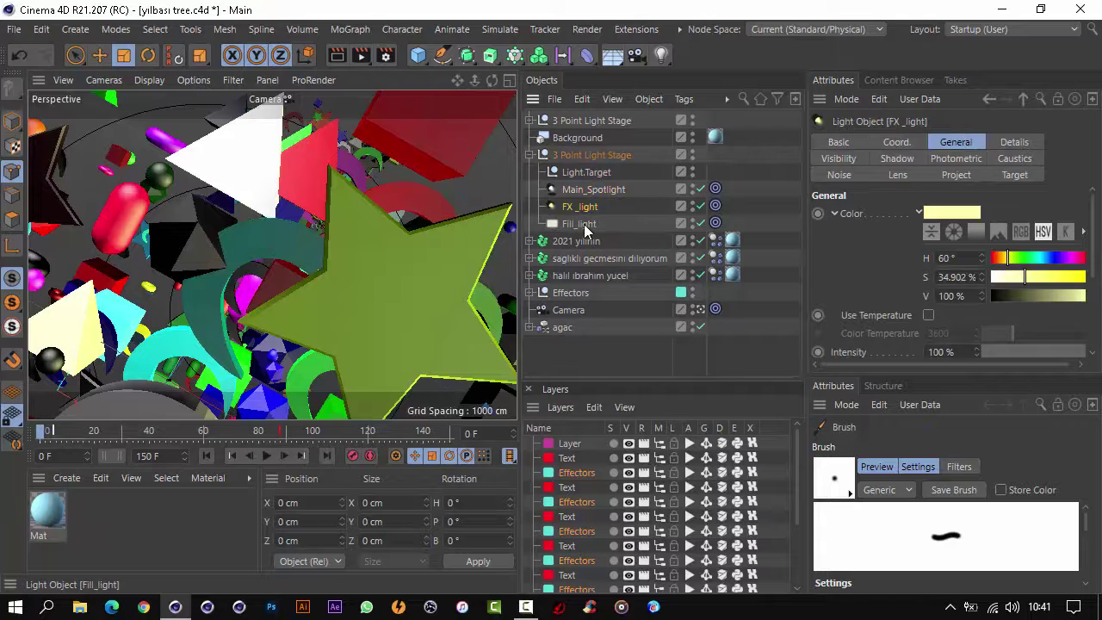
{"action": "left_click", "coordinate": [585, 227]}
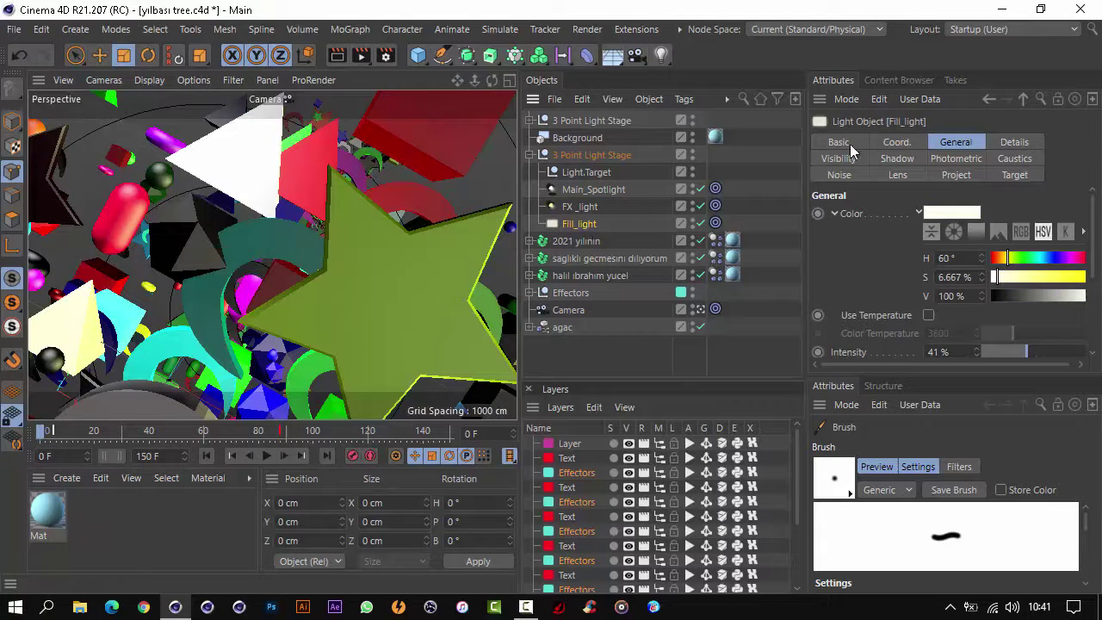
Step: Check coordinates of FX_light, Main_Spotlight and Light.Target, then fold the second light stage
{"action": "left_click", "coordinate": [898, 143]}
{"action": "left_click", "coordinate": [582, 210]}
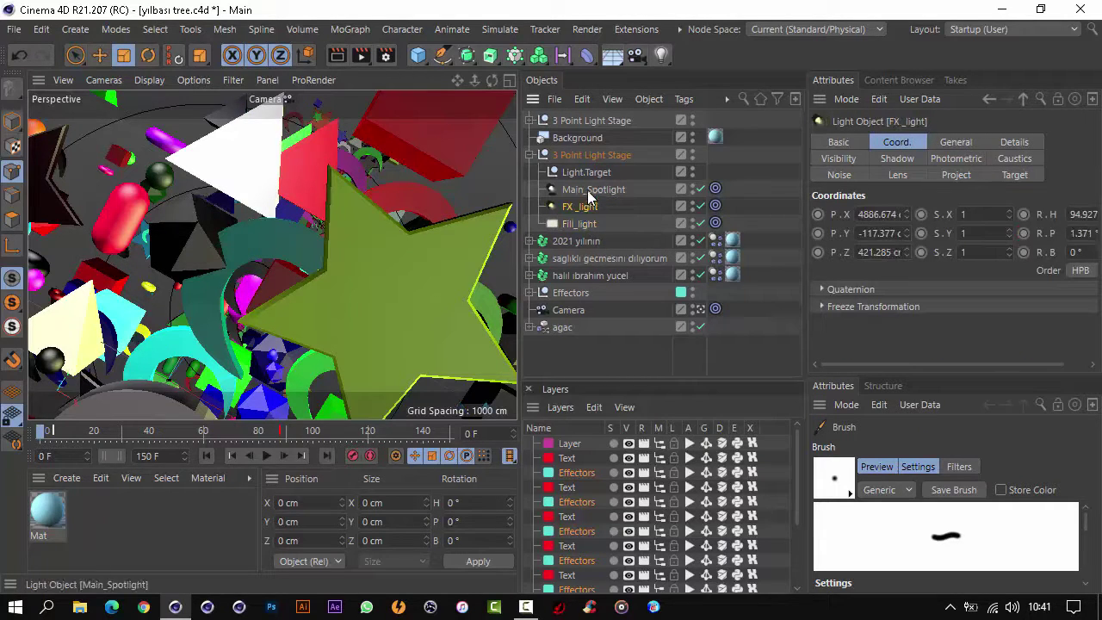
{"action": "left_click", "coordinate": [593, 190]}
{"action": "left_click", "coordinate": [592, 172]}
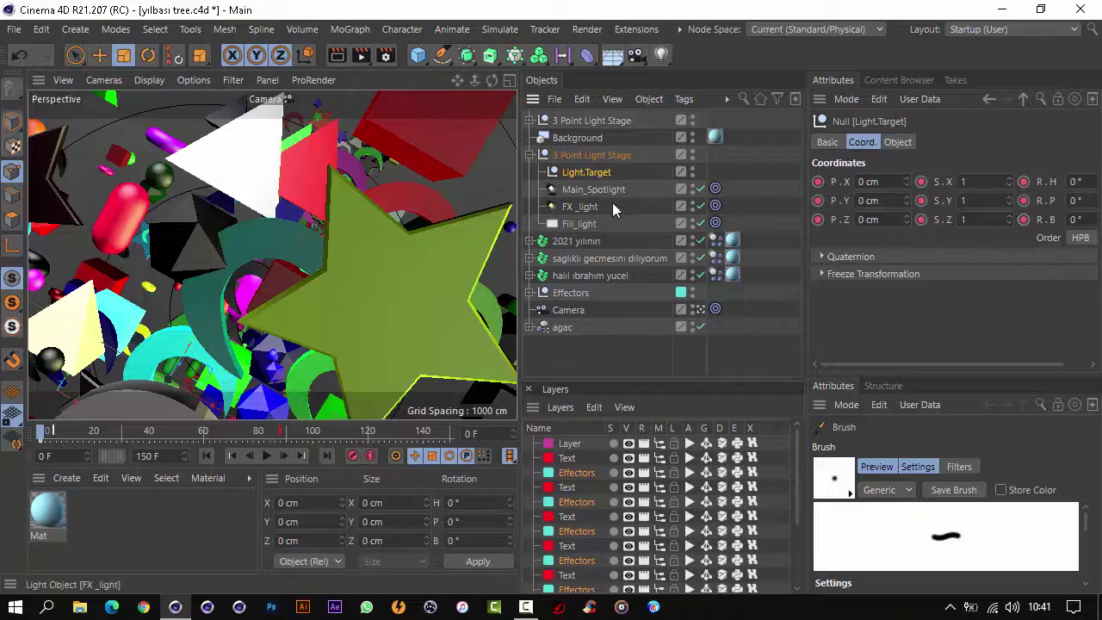
{"action": "left_click", "coordinate": [530, 156]}
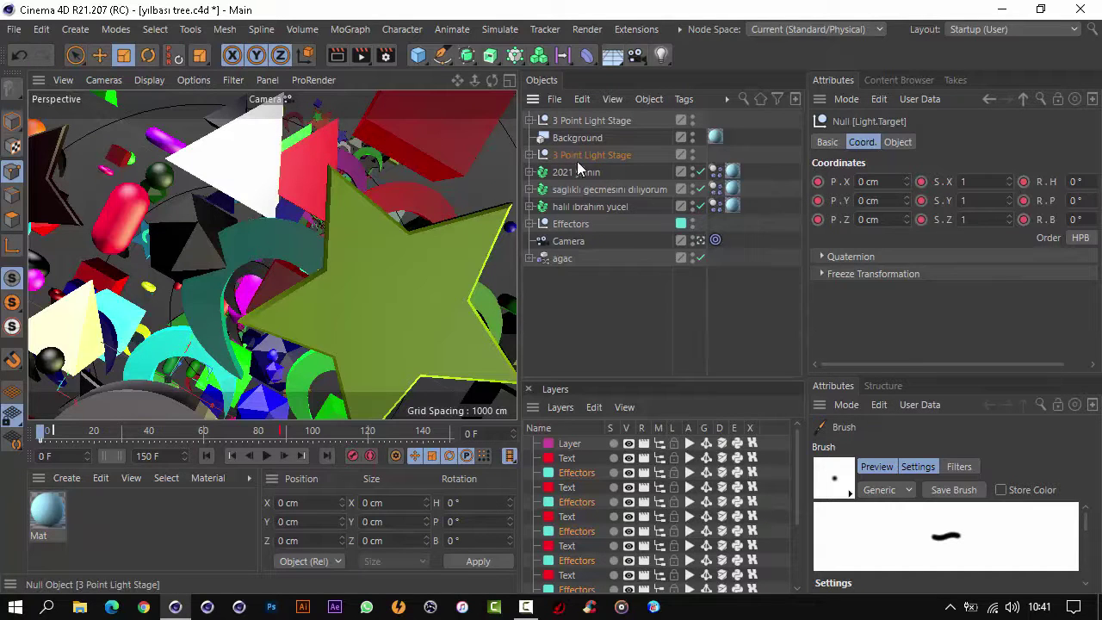
Step: Inspect the '2021 yılının' and 'saglikli gecmesini diliyorum' fractured texts and their parts
{"action": "left_click", "coordinate": [579, 171]}
{"action": "left_click", "coordinate": [532, 173]}
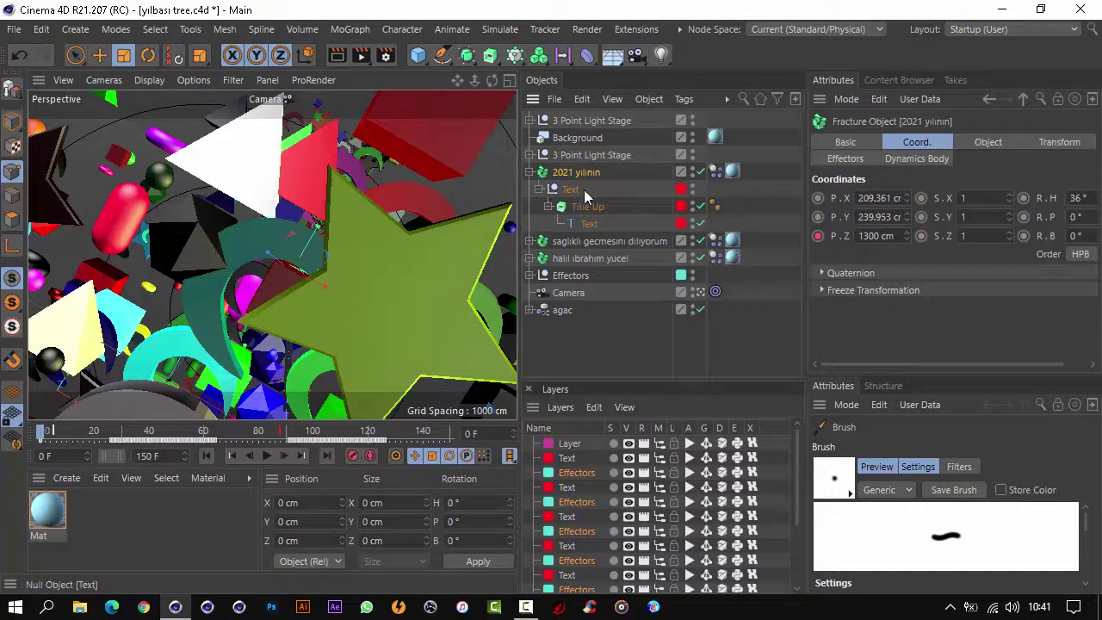
{"action": "left_click", "coordinate": [532, 173]}
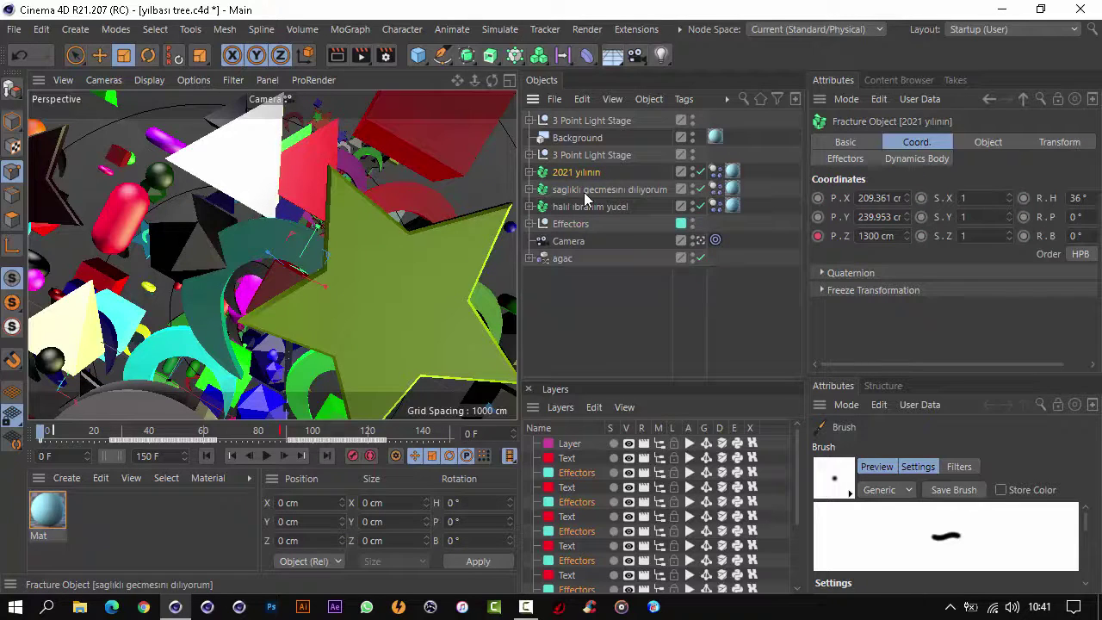
{"action": "left_click", "coordinate": [608, 190]}
{"action": "left_click", "coordinate": [532, 190]}
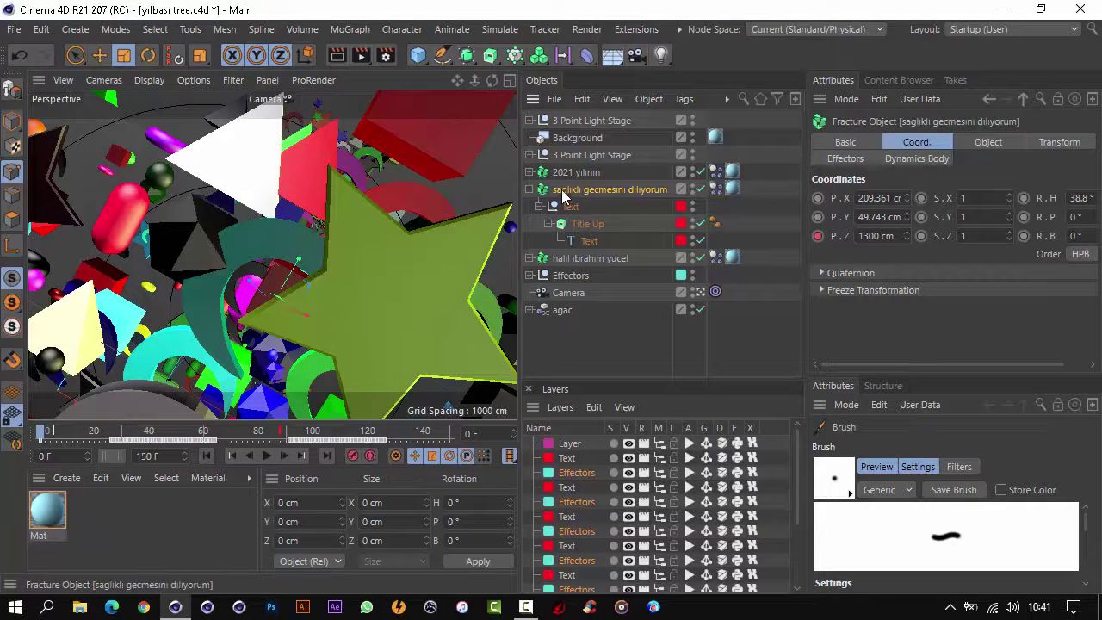
{"action": "left_click", "coordinate": [531, 190]}
Step: Inspect the third fractured text line, then expand Effectors to reveal Plain and Random
{"action": "left_click", "coordinate": [582, 208]}
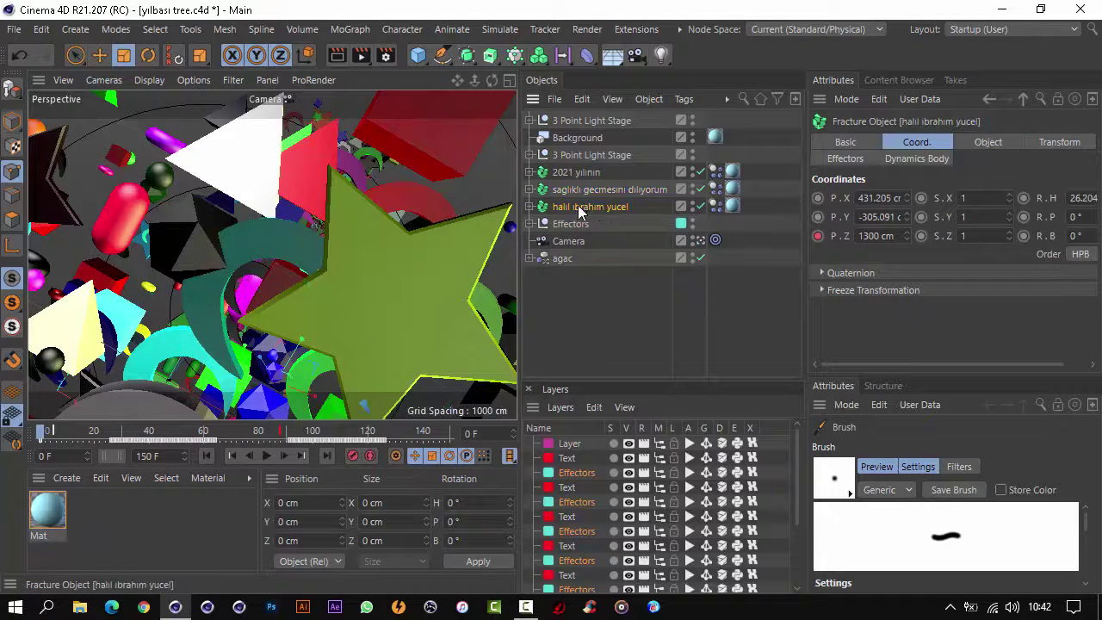
{"action": "left_click", "coordinate": [530, 206]}
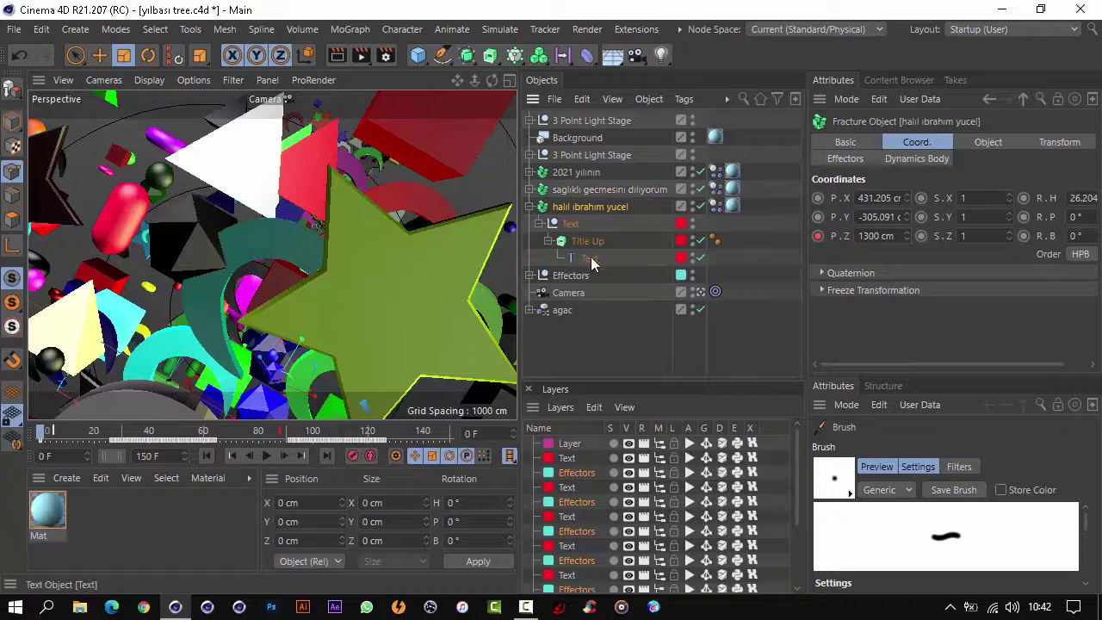
{"action": "left_click", "coordinate": [532, 206]}
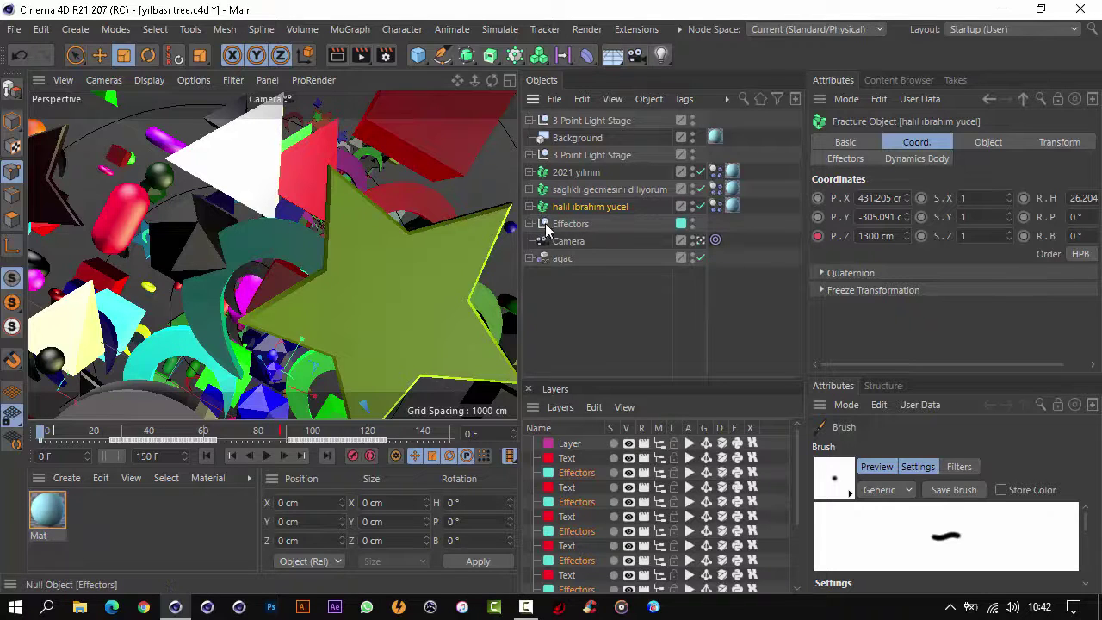
{"action": "left_click", "coordinate": [531, 224]}
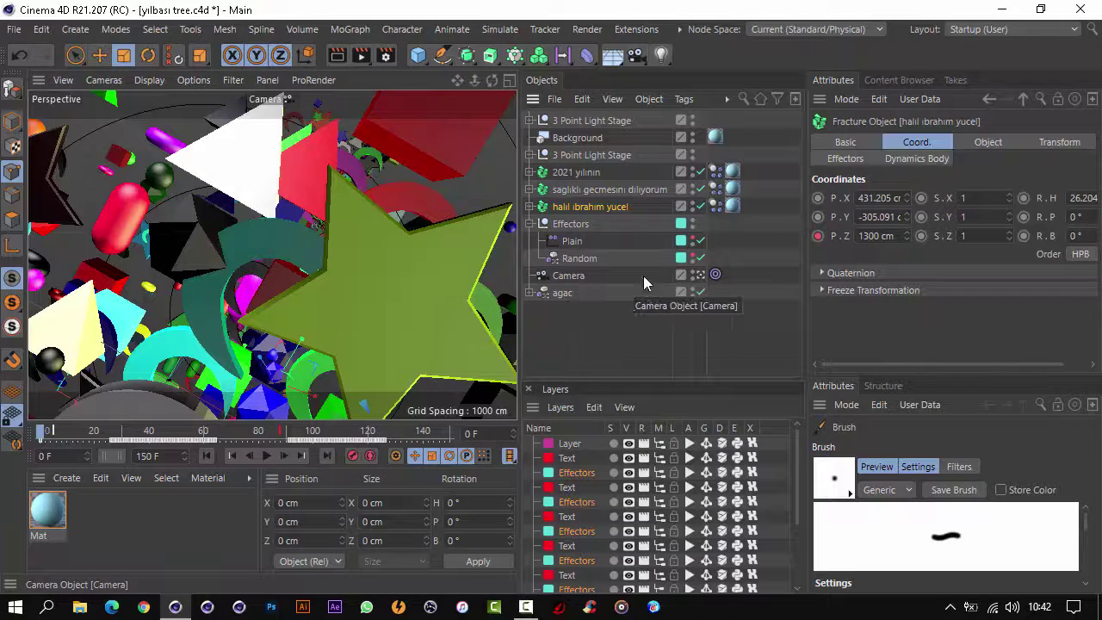
Step: Stop the dynamics playback, fold the Effectors group, and view through the scene Camera
{"action": "left_click", "coordinate": [701, 275]}
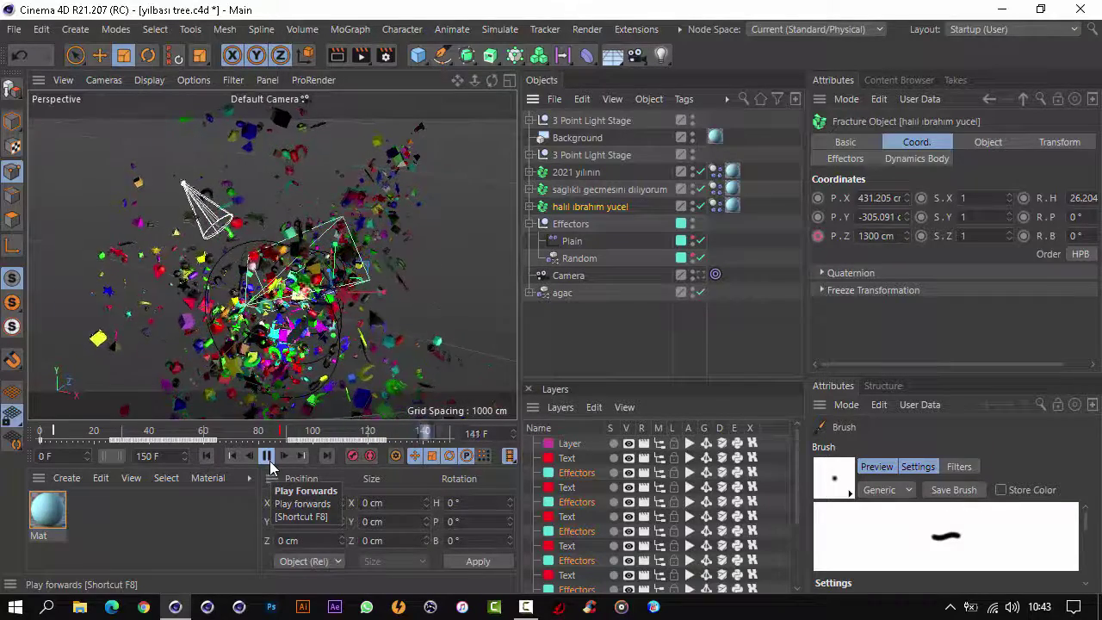
{"action": "left_click", "coordinate": [268, 461]}
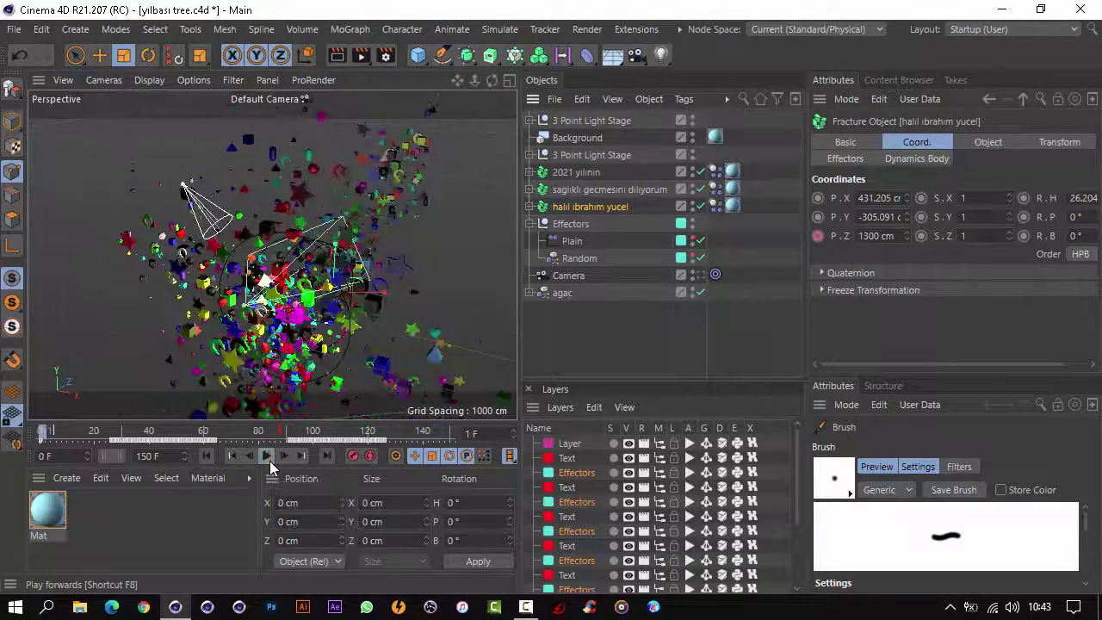
{"action": "left_click", "coordinate": [571, 225]}
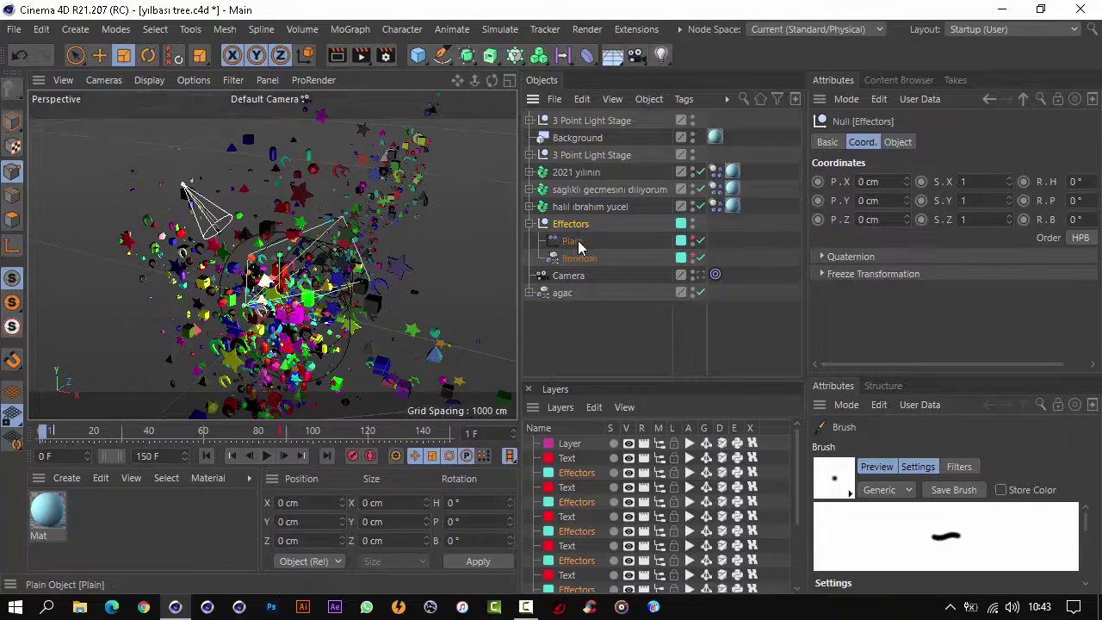
{"action": "left_click", "coordinate": [529, 225]}
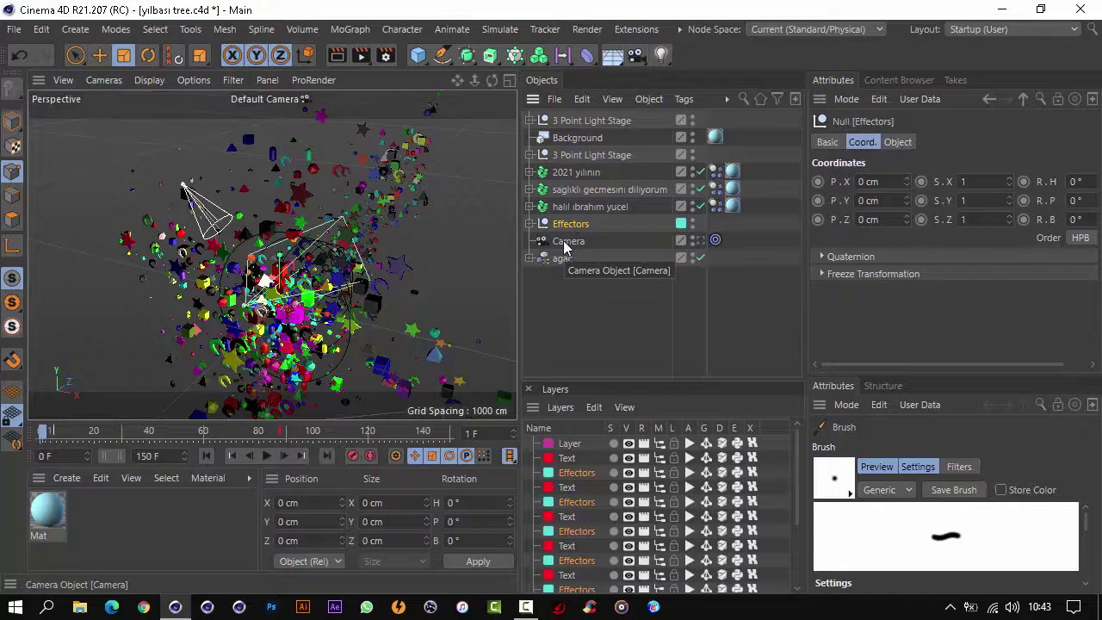
{"action": "left_click", "coordinate": [711, 243]}
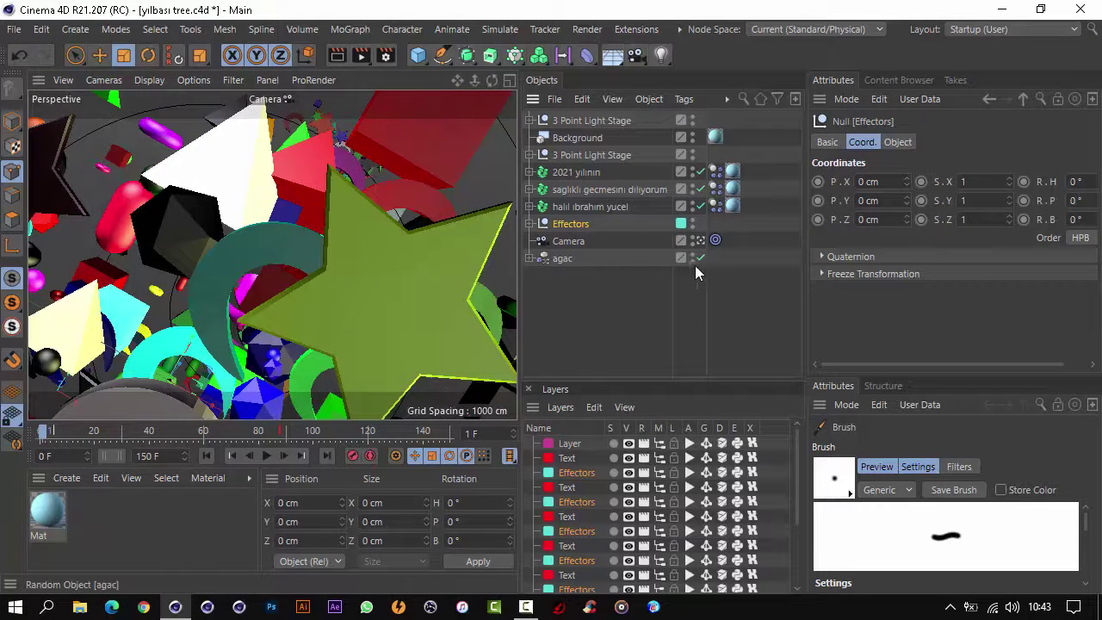
Step: Expand agac and its Cloner, then copy the Dynamics Body tag onto seven cloned shapes
{"action": "left_click", "coordinate": [531, 259]}
{"action": "left_click", "coordinate": [565, 262]}
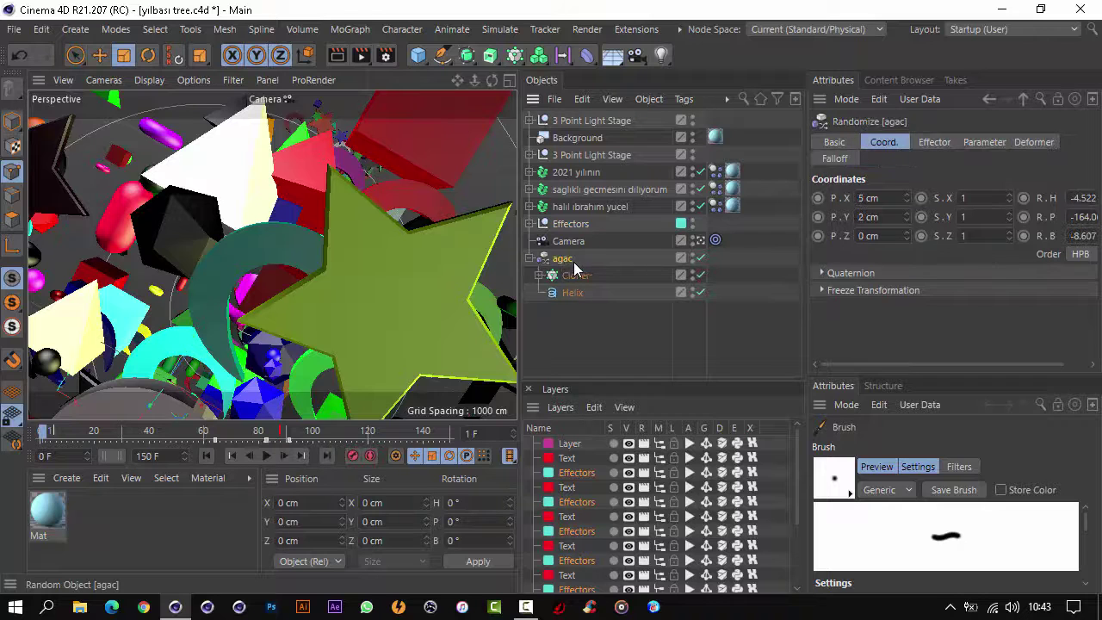
{"action": "left_click", "coordinate": [577, 278]}
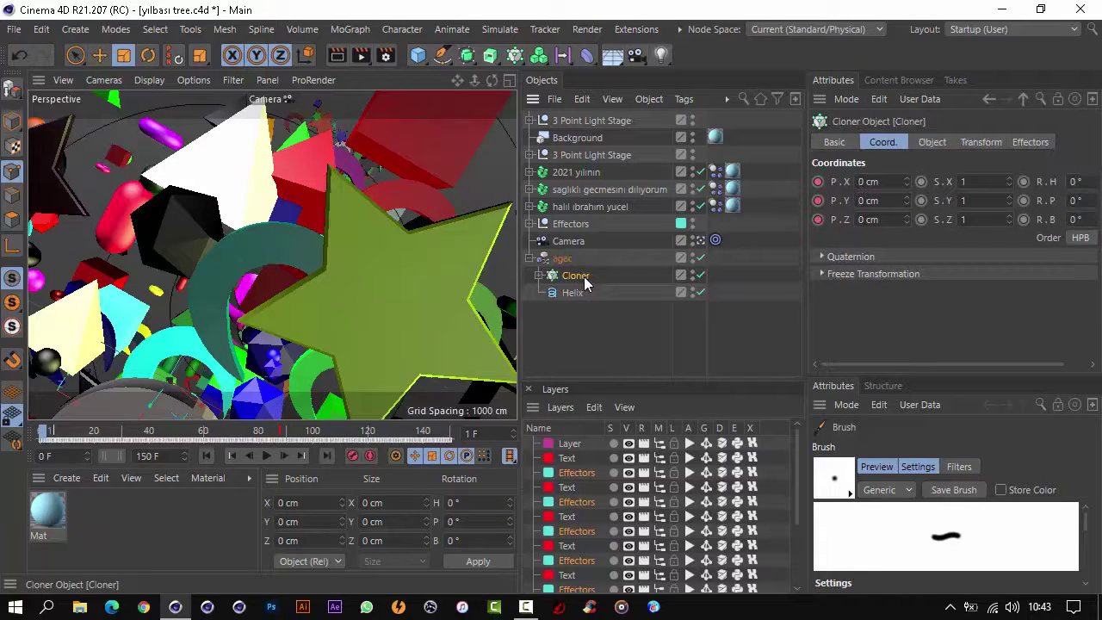
{"action": "left_click", "coordinate": [573, 293]}
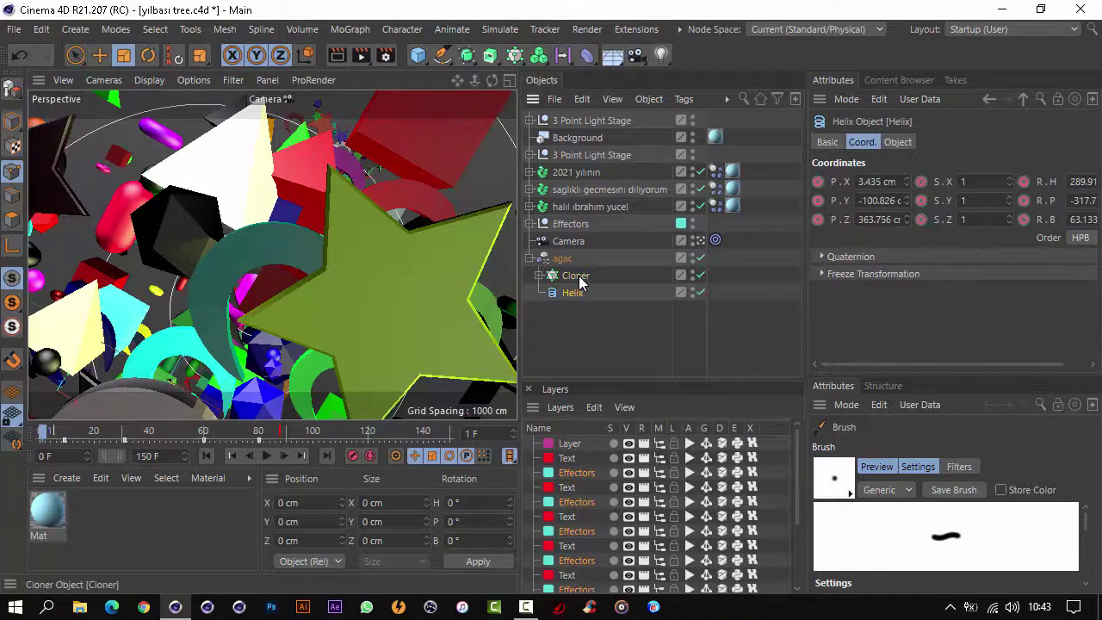
{"action": "left_click", "coordinate": [580, 277]}
{"action": "left_click", "coordinate": [537, 275]}
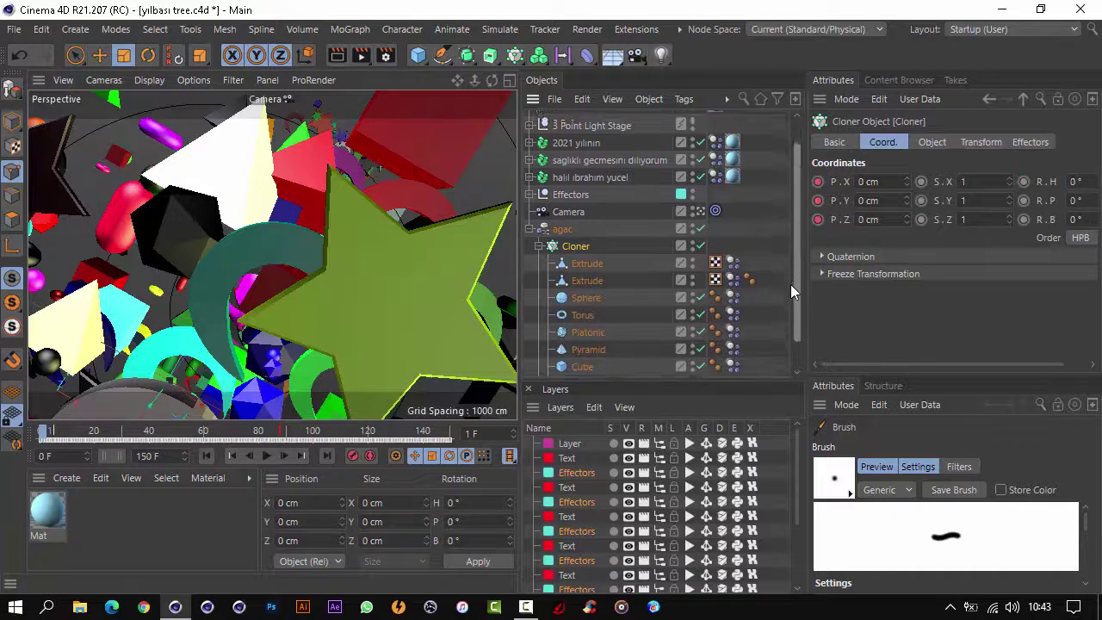
{"action": "left_click_drag", "start_coordinate": [797, 260], "coordinate": [783, 331]}
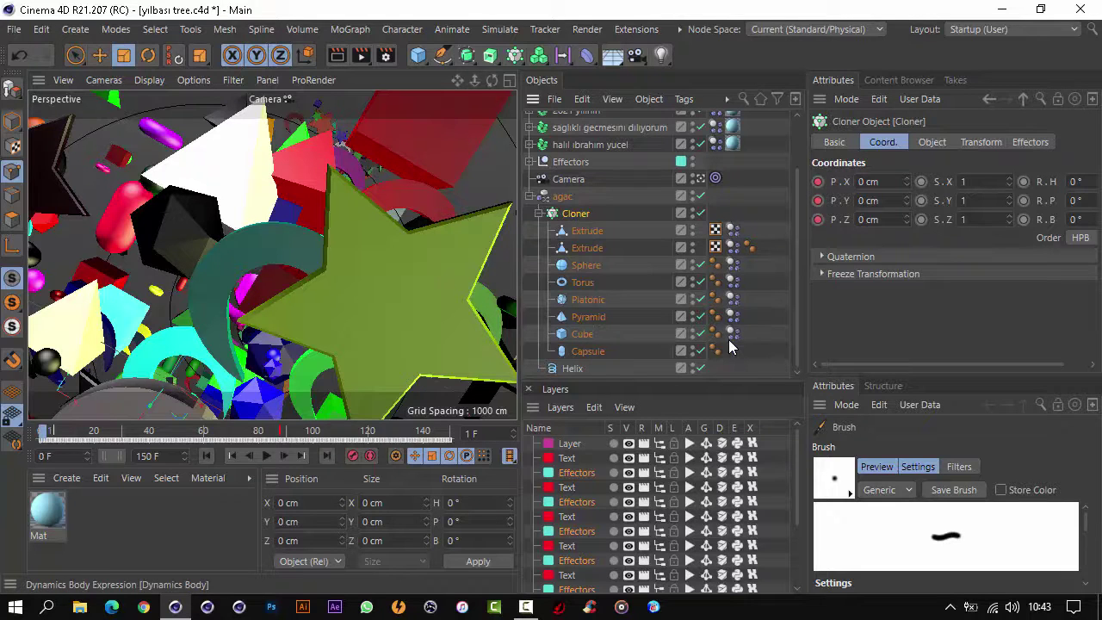
{"action": "left_click_drag", "start_coordinate": [731, 345], "coordinate": [735, 282]}
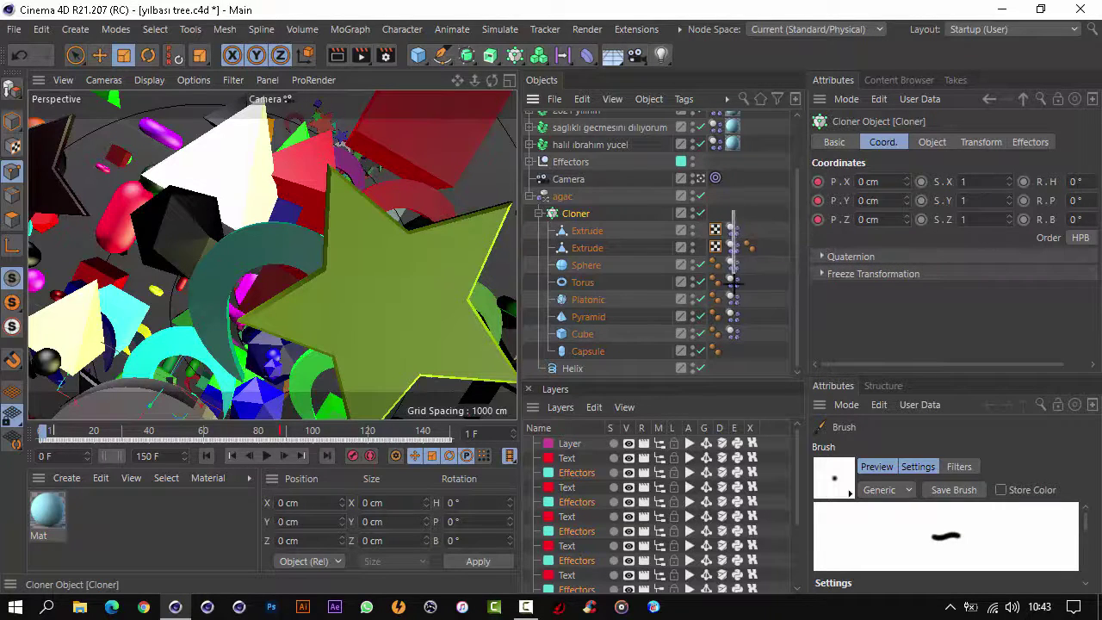
{"action": "left_click_drag", "start_coordinate": [733, 352], "coordinate": [749, 330]}
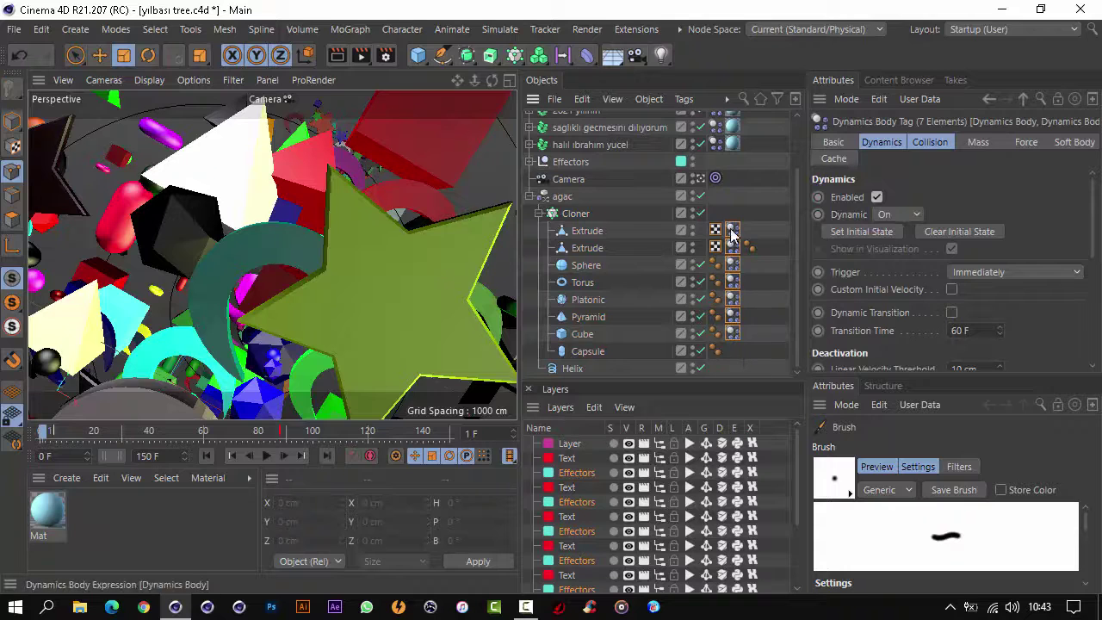
{"action": "left_click", "coordinate": [929, 143]}
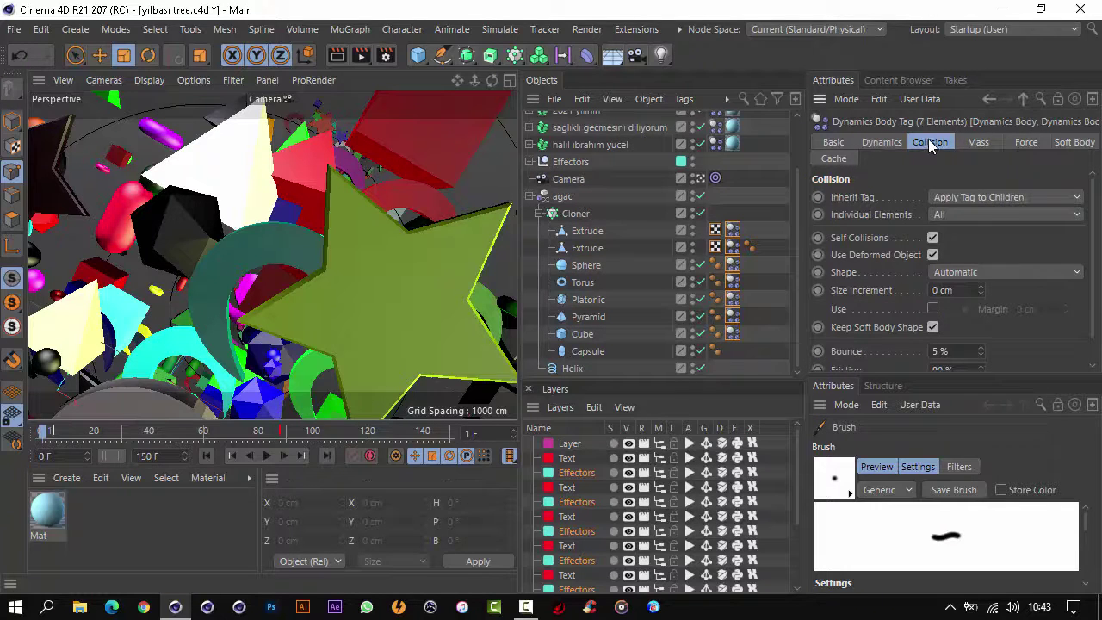
{"action": "left_click", "coordinate": [980, 143]}
{"action": "left_click", "coordinate": [1032, 143]}
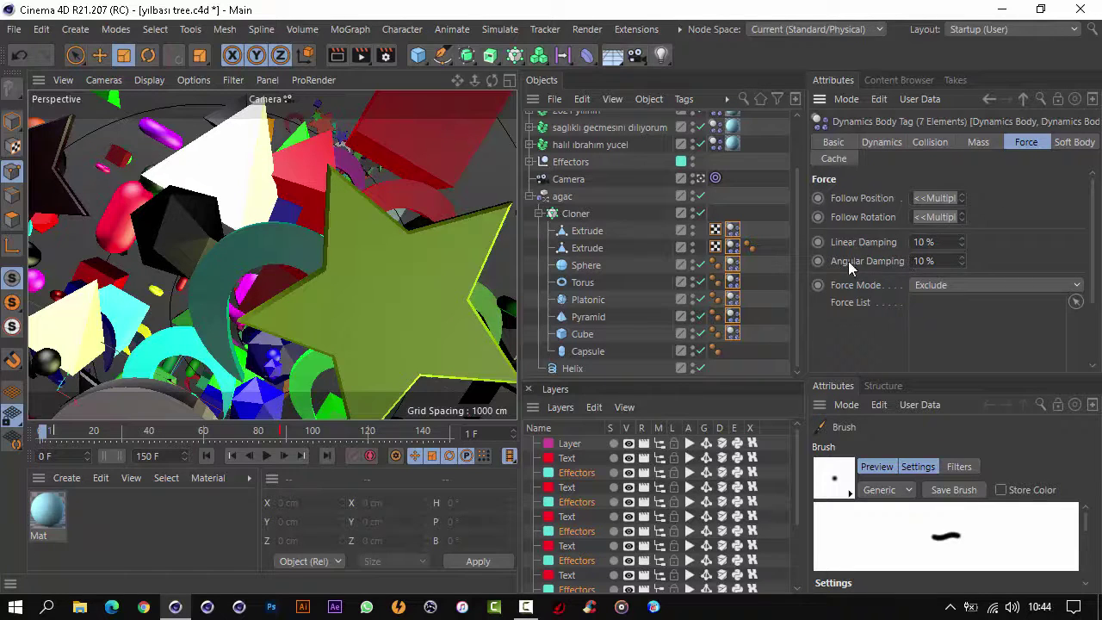
{"action": "left_click", "coordinate": [539, 215]}
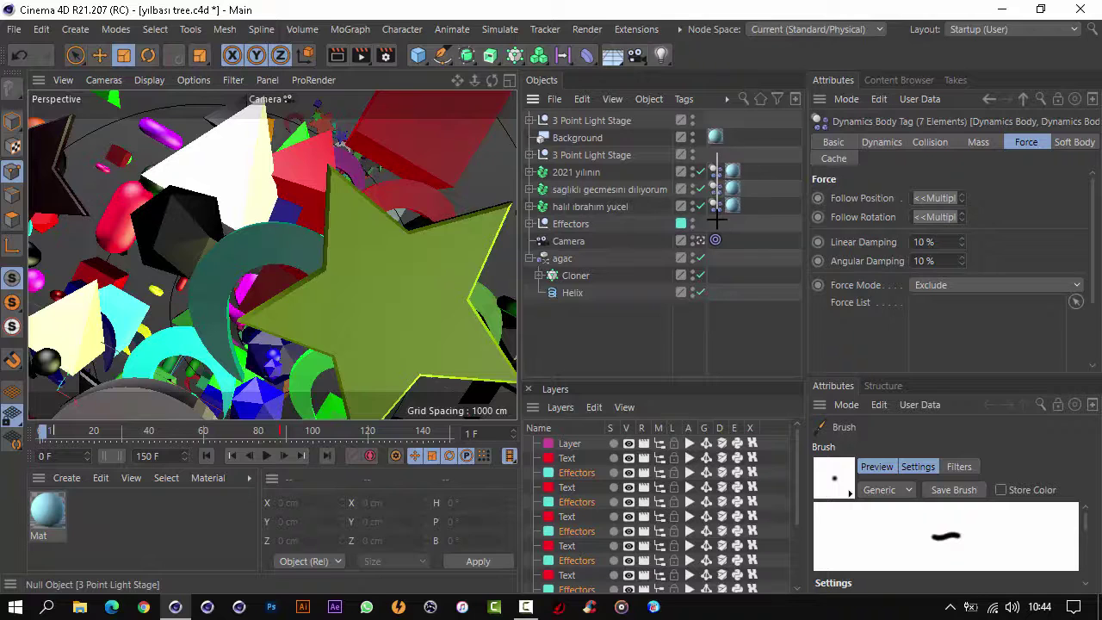
{"action": "left_click_drag", "start_coordinate": [717, 219], "coordinate": [736, 226]}
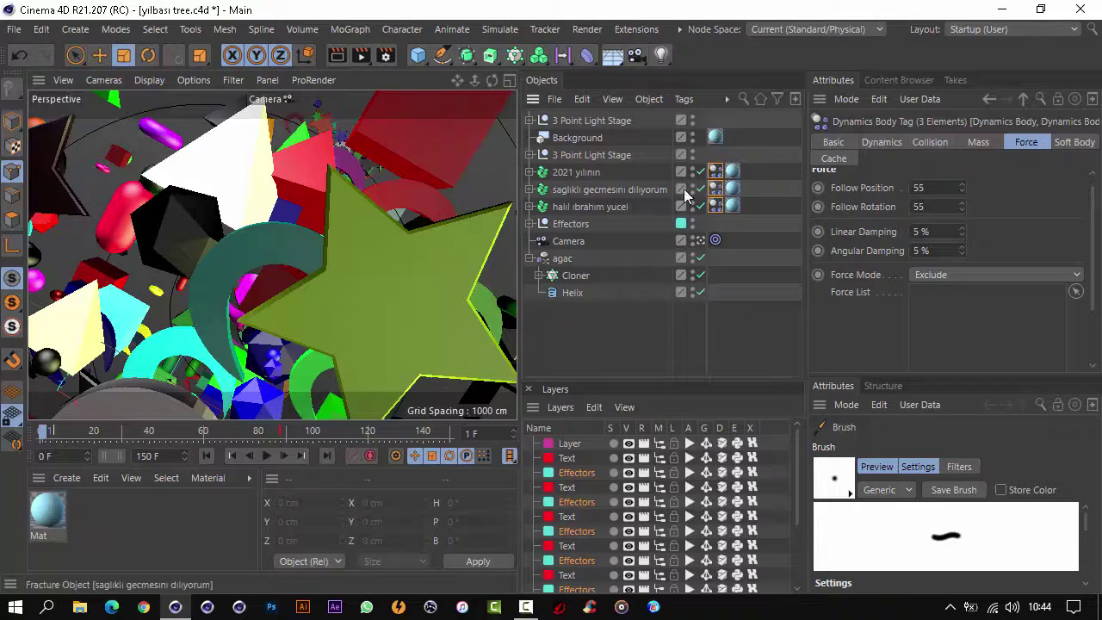
{"action": "left_click", "coordinate": [586, 325]}
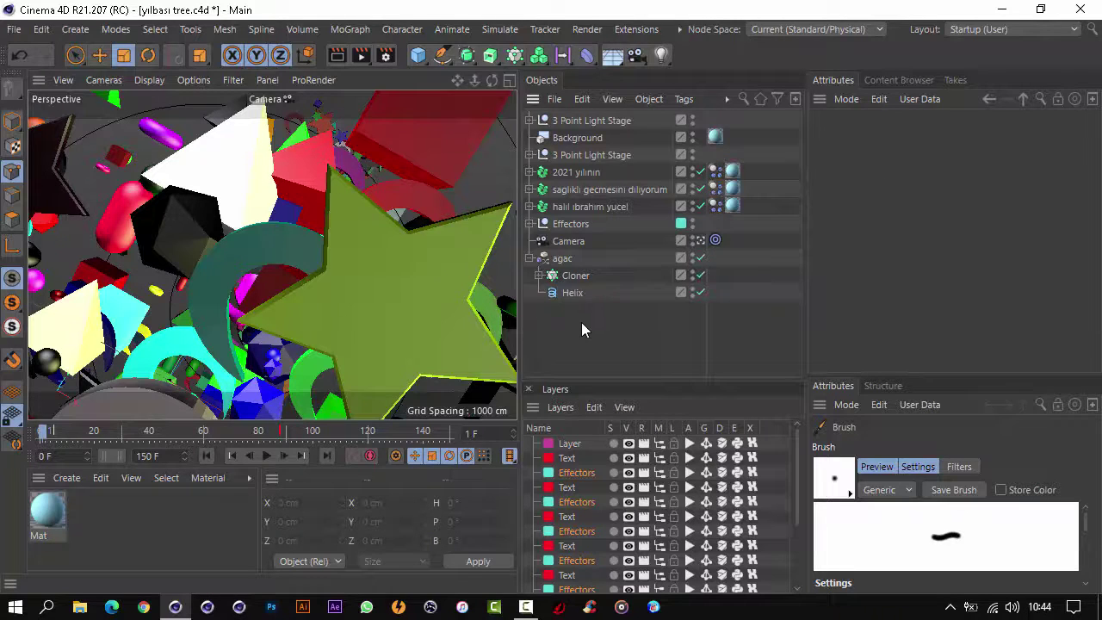
Step: Rewind the animation to frame 0
{"action": "left_click", "coordinate": [206, 461]}
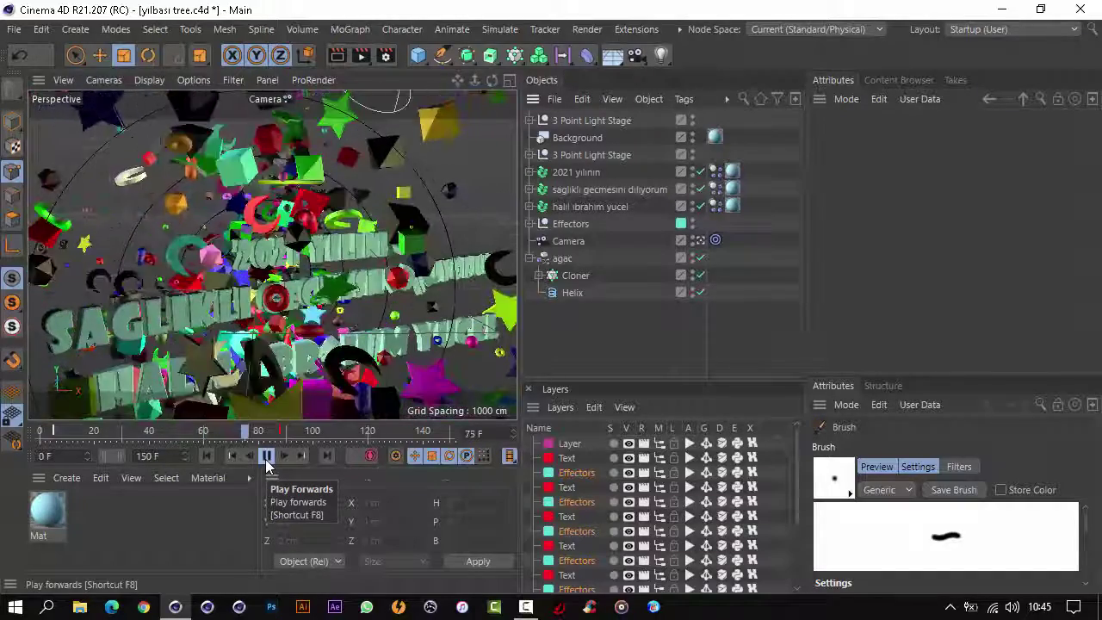
Step: Pause at frame 80 for an interactive render preview, then play on until it loops
{"action": "left_click", "coordinate": [267, 456]}
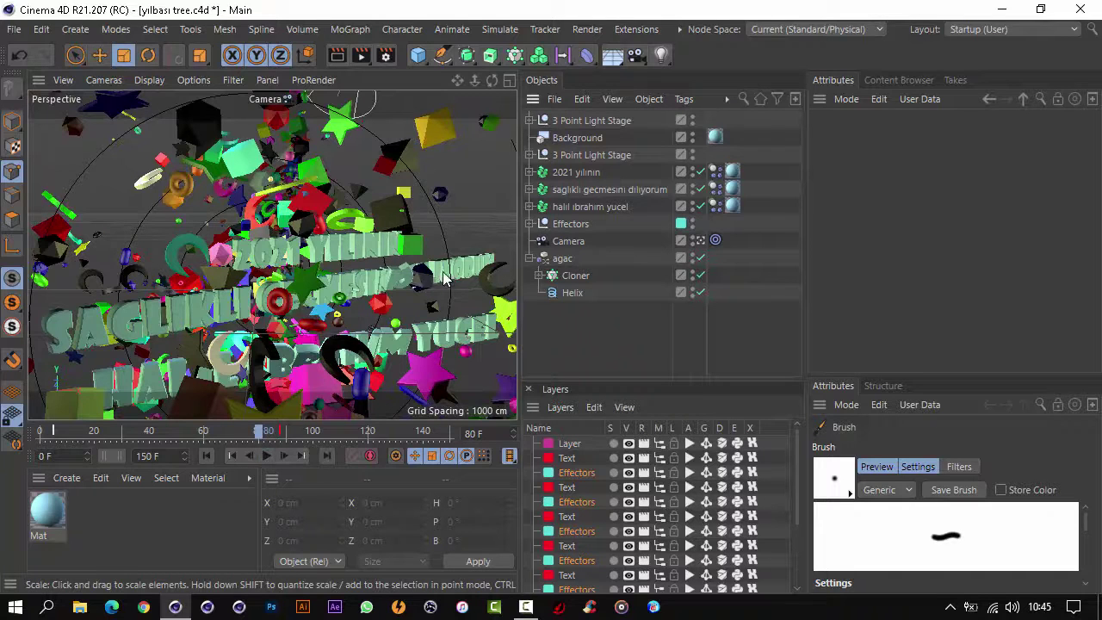
{"action": "left_click", "coordinate": [337, 55]}
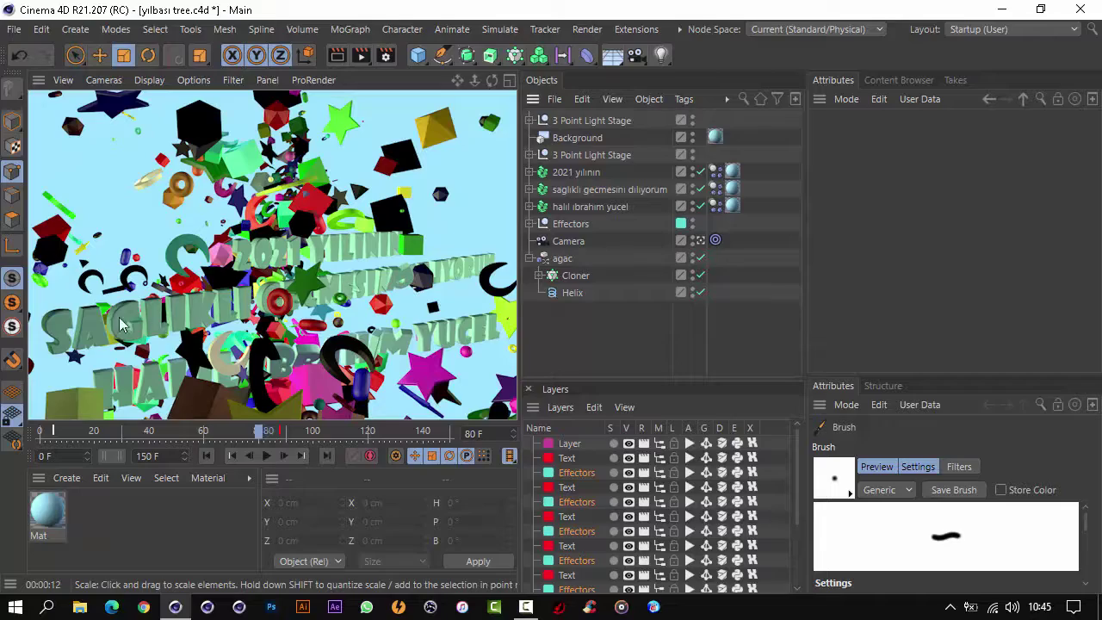
{"action": "left_click", "coordinate": [266, 455]}
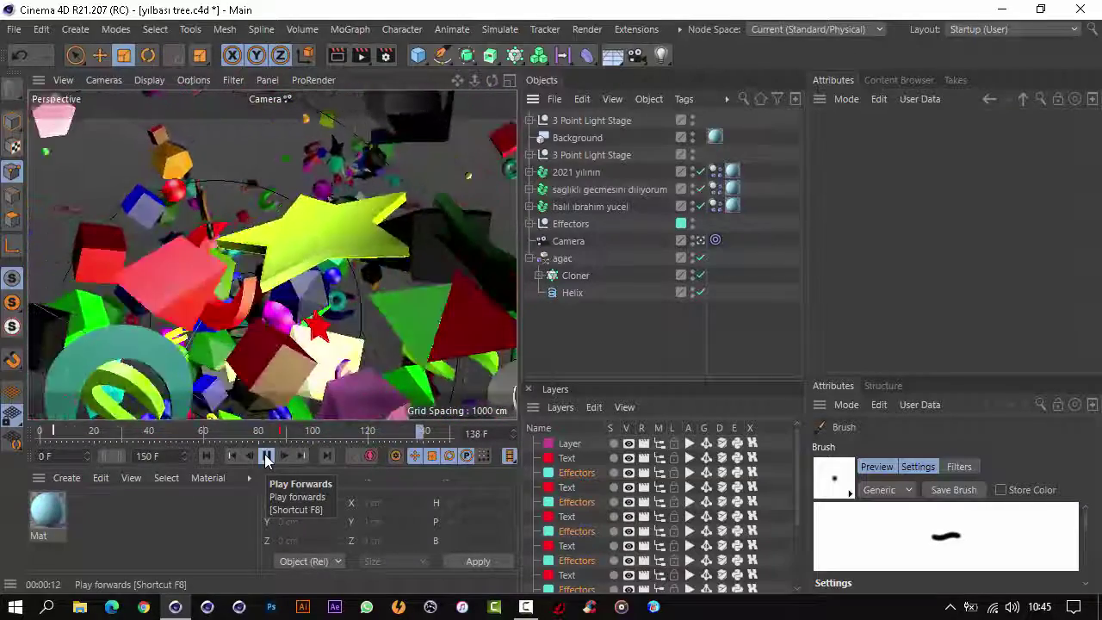
{"action": "left_click", "coordinate": [266, 456]}
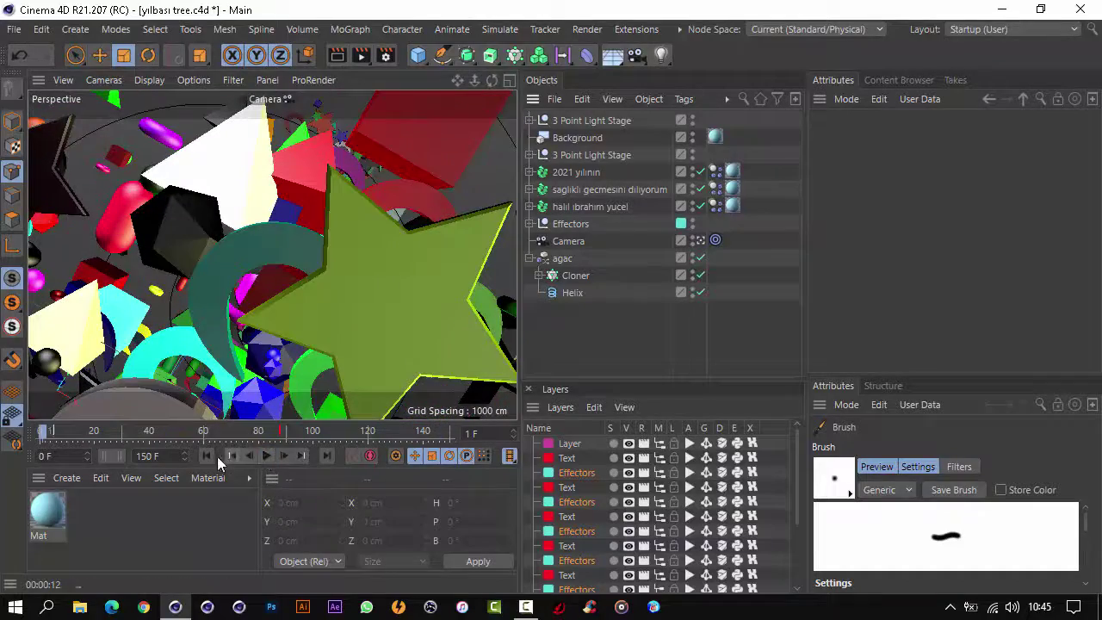